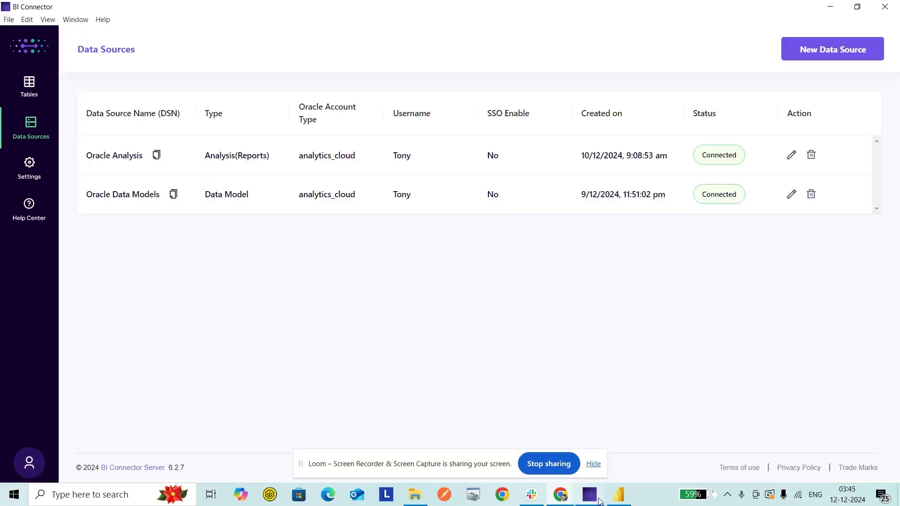
Start a new data source in BI Connector named "Oracle BI Subject Areas" with the Subject Area type
{"action": "left_click", "coordinate": [586, 493]}
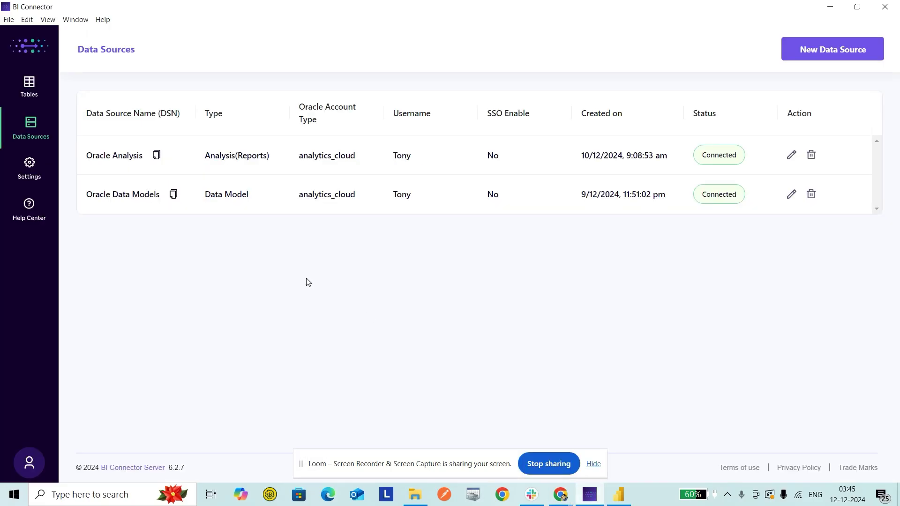
{"action": "left_click", "coordinate": [796, 51]}
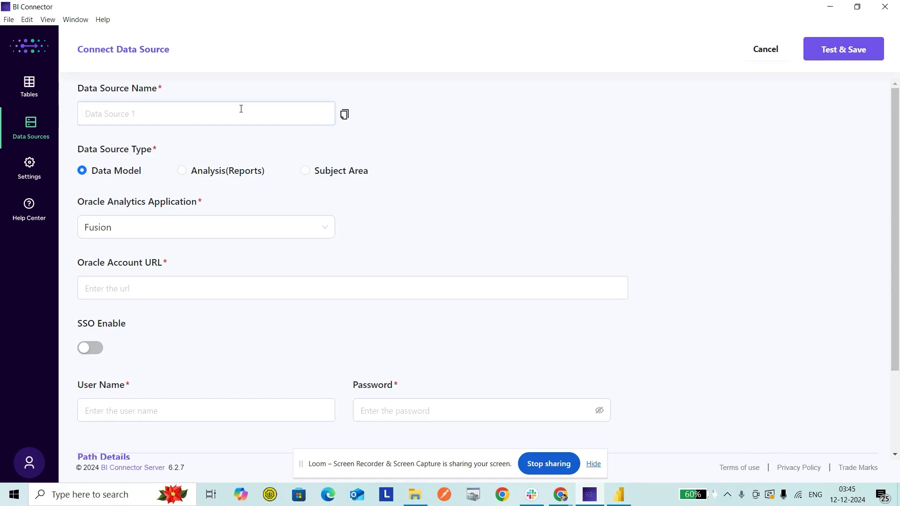
{"action": "type", "text": "Oracle BI Subject Areas"}
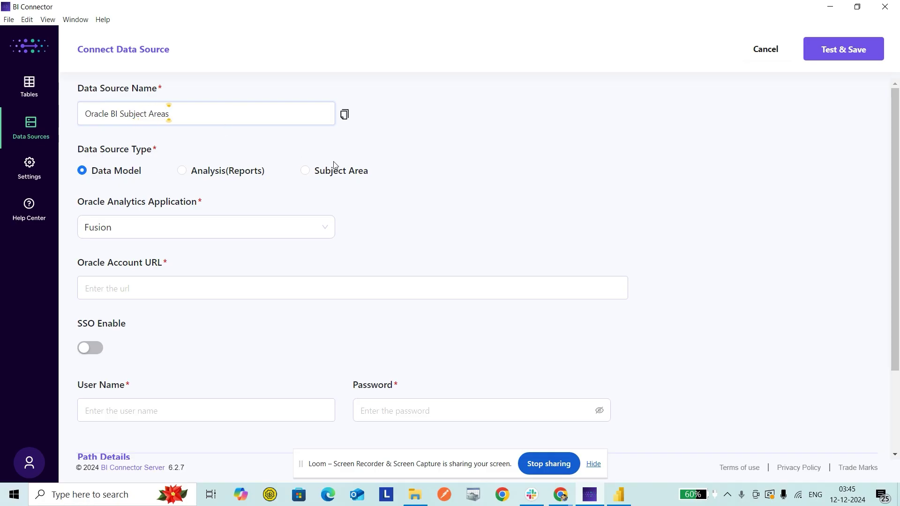
{"action": "left_click", "coordinate": [305, 171]}
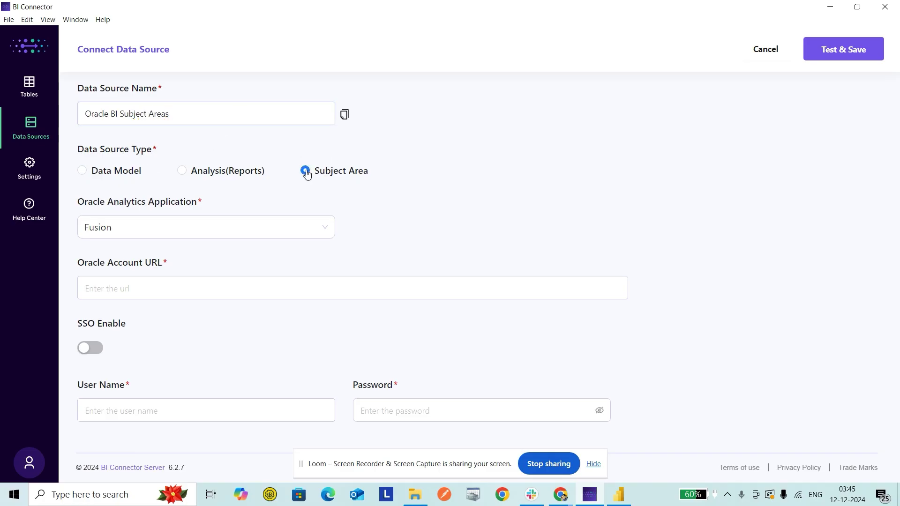
Set the data source's Oracle analytics application to Analytics Cloud, checking the Oracle catalog page in the browser
{"action": "left_click", "coordinate": [211, 229]}
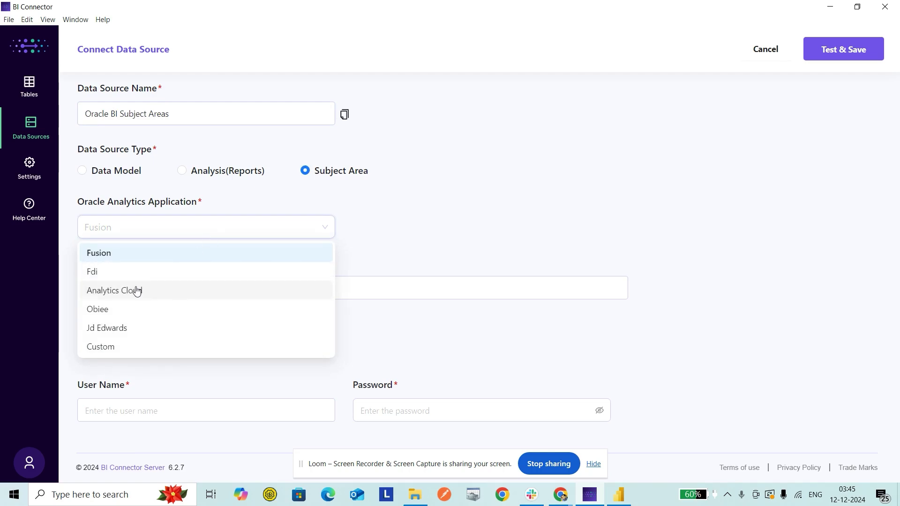
{"action": "key", "text": "alt+Tab"}
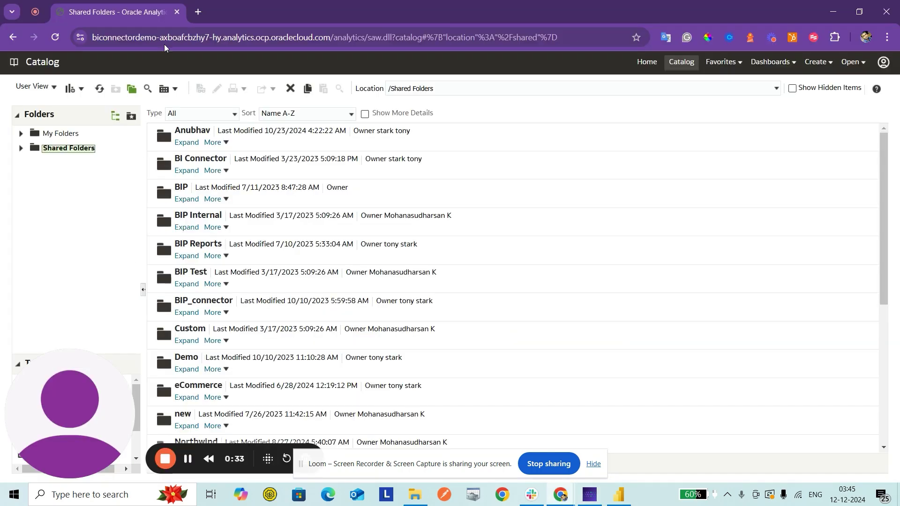
{"action": "key", "text": "alt+Tab"}
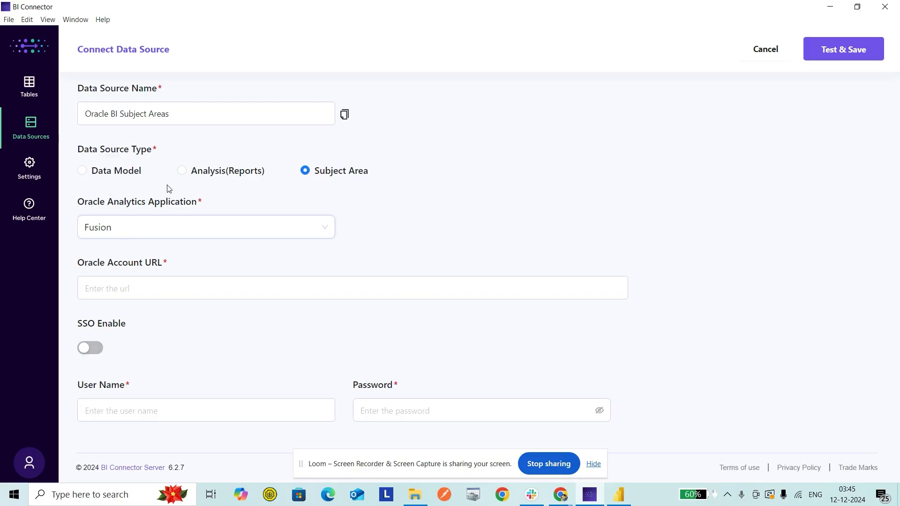
{"action": "left_click", "coordinate": [164, 230]}
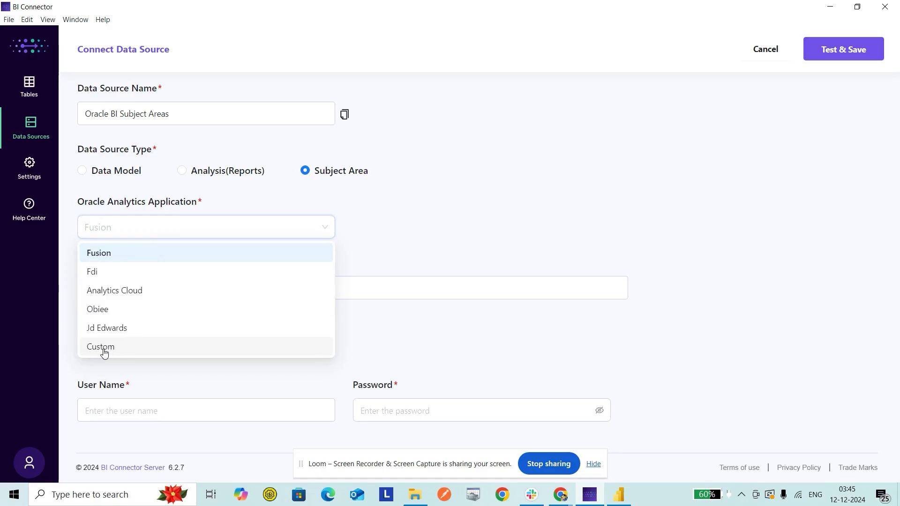
{"action": "left_click", "coordinate": [122, 292]}
{"action": "left_click", "coordinate": [248, 291]}
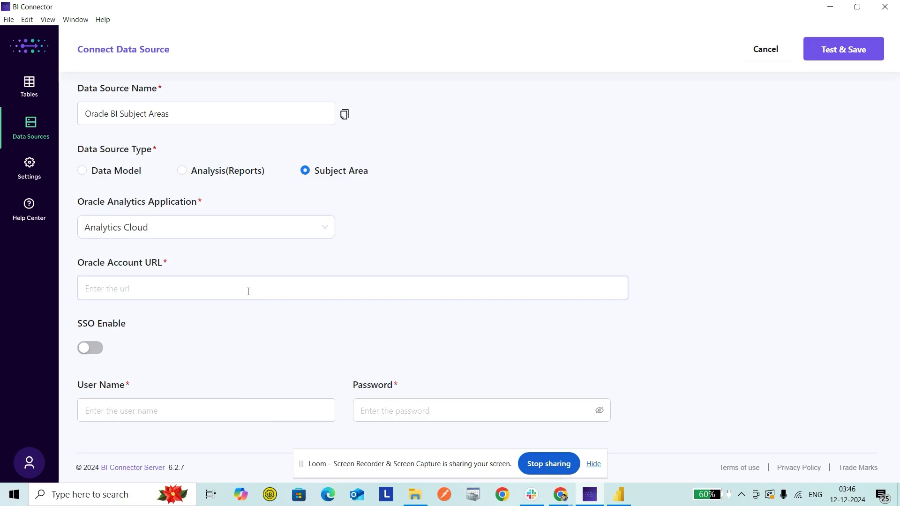
{"action": "key", "text": "alt+Tab"}
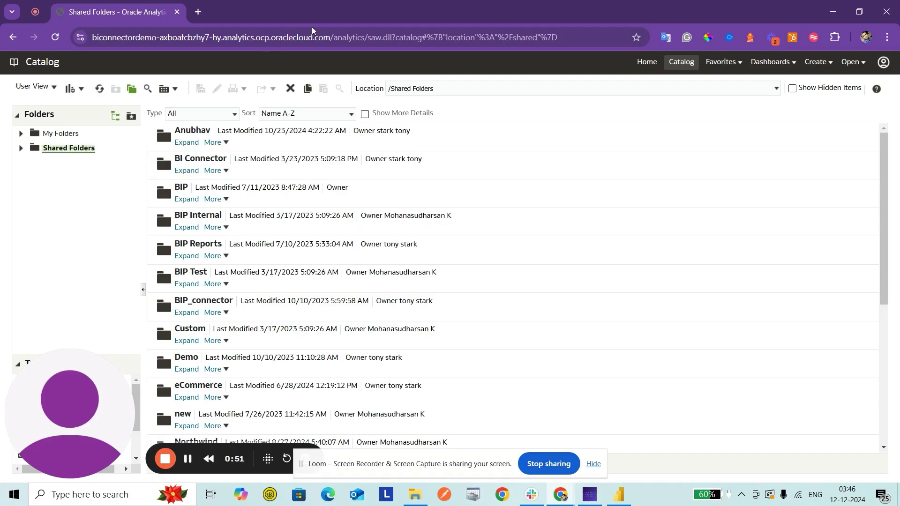
{"action": "left_click_drag", "start_coordinate": [327, 40], "coordinate": [0, 48]}
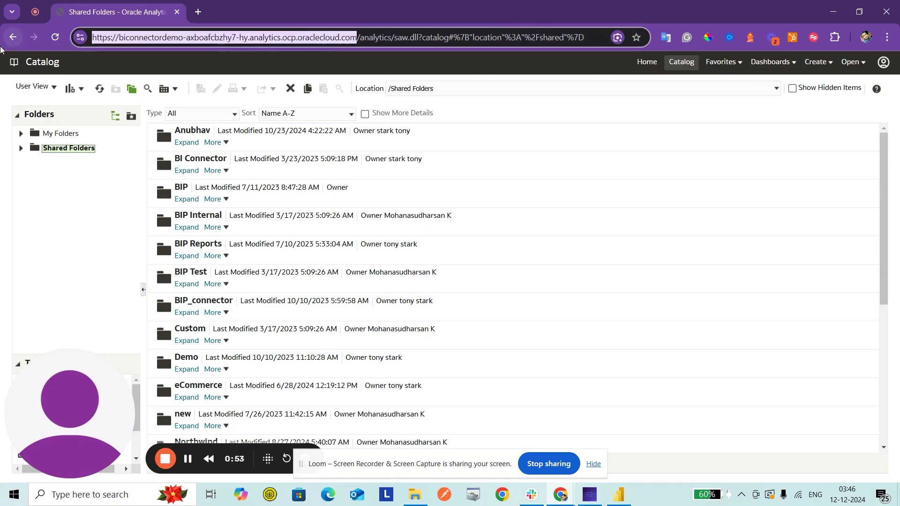
{"action": "key", "text": "ctrl+c"}
{"action": "key", "text": "alt+Tab"}
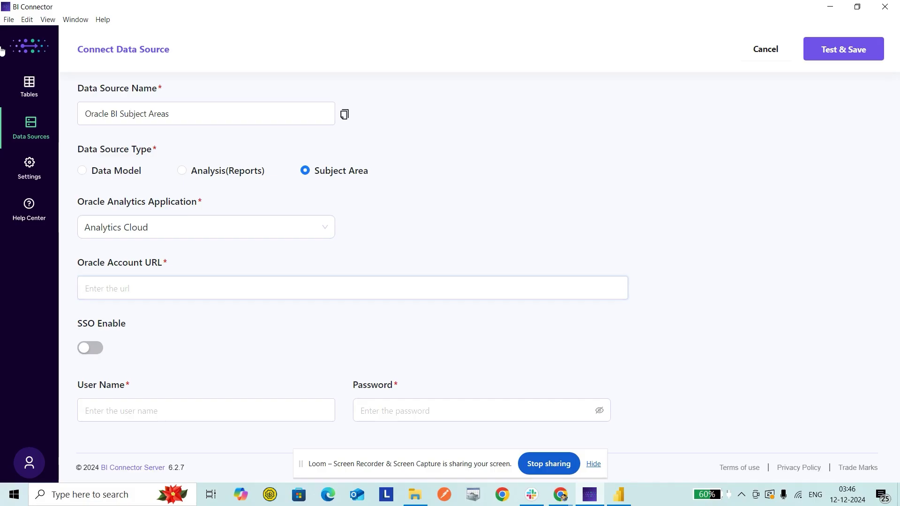
{"action": "key", "text": "ctrl+v"}
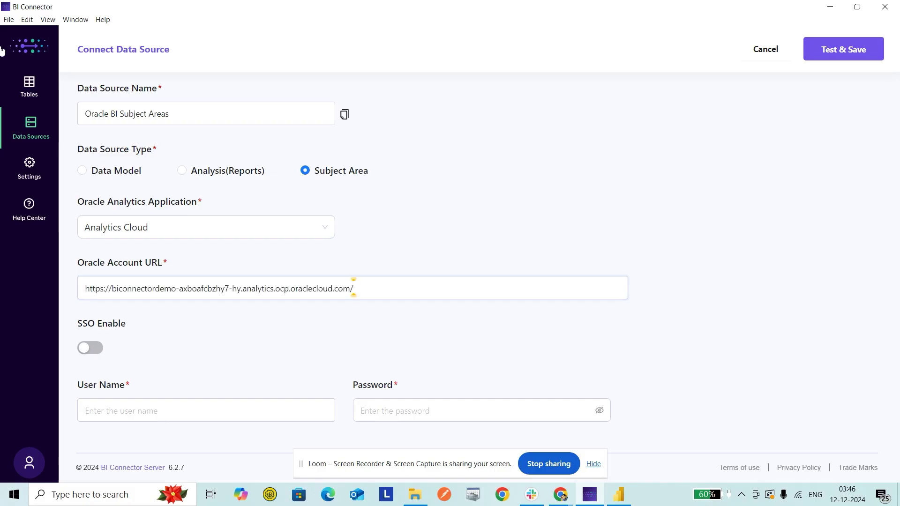
{"action": "key", "text": "BackSpace"}
{"action": "type", "text": ":443"}
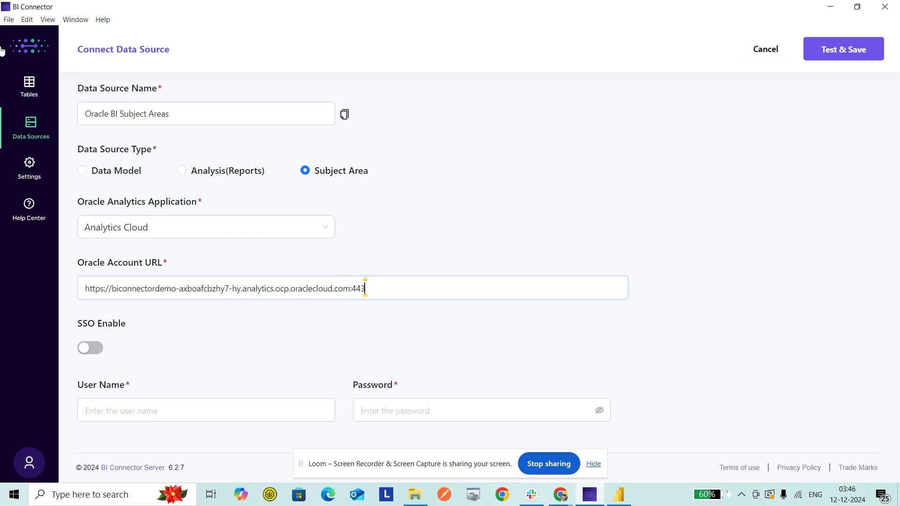
{"action": "left_click_drag", "start_coordinate": [365, 288], "coordinate": [350, 288]}
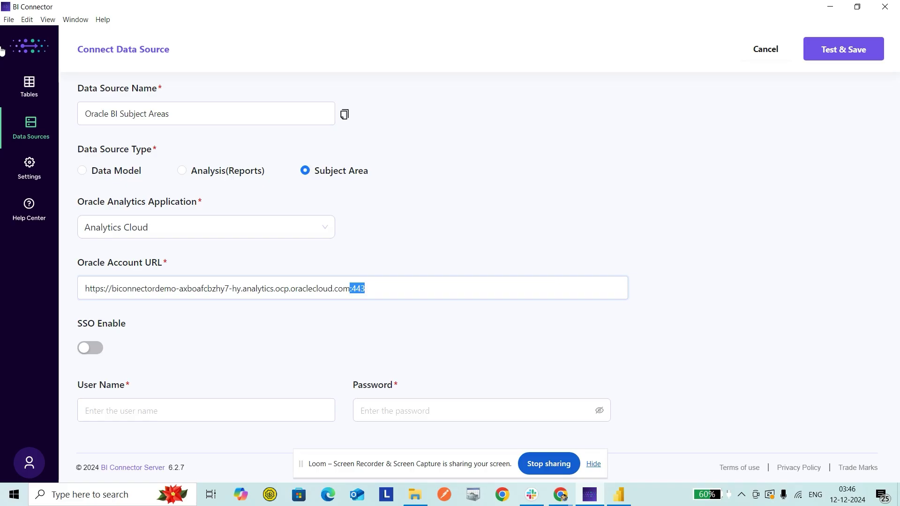
{"action": "key", "text": "BackSpace"}
Enter the Oracle account's user name and password, and test and save the data source
{"action": "left_click", "coordinate": [156, 411]}
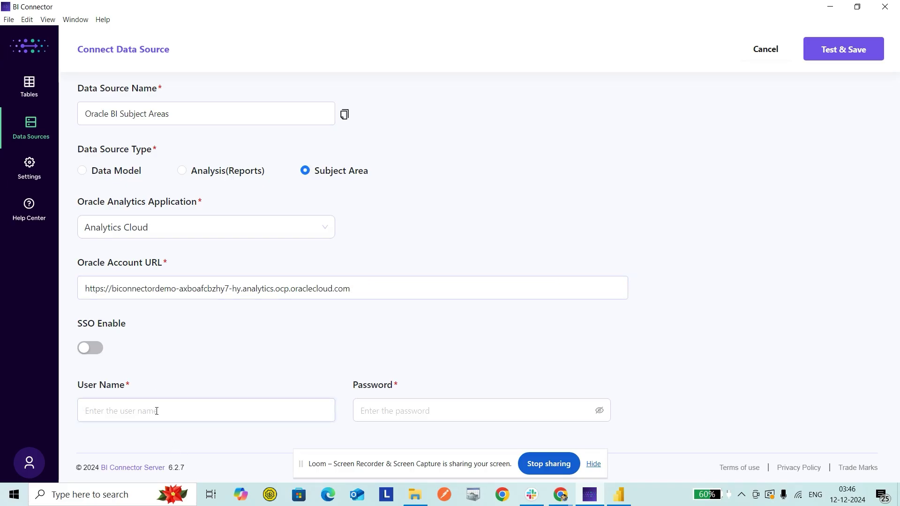
{"action": "type", "text": "Tony"}
{"action": "key", "text": "Tab"}
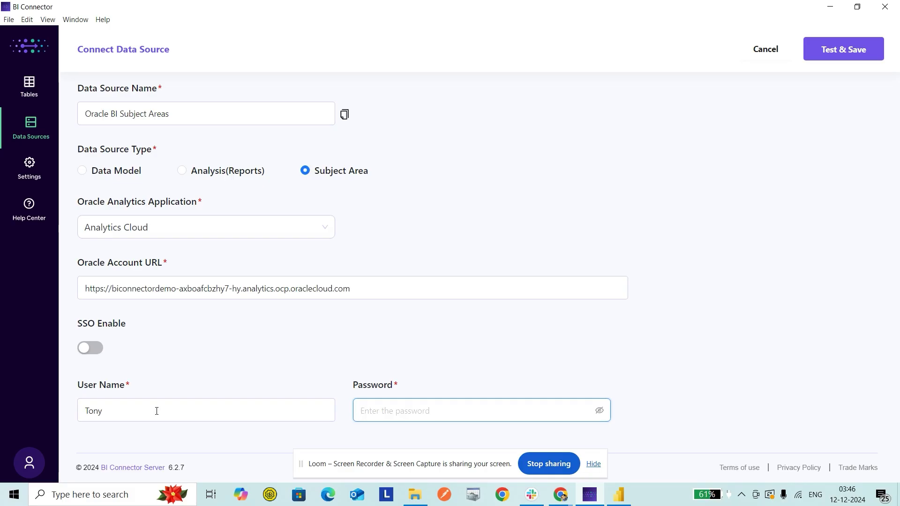
{"action": "type", "text": "********"}
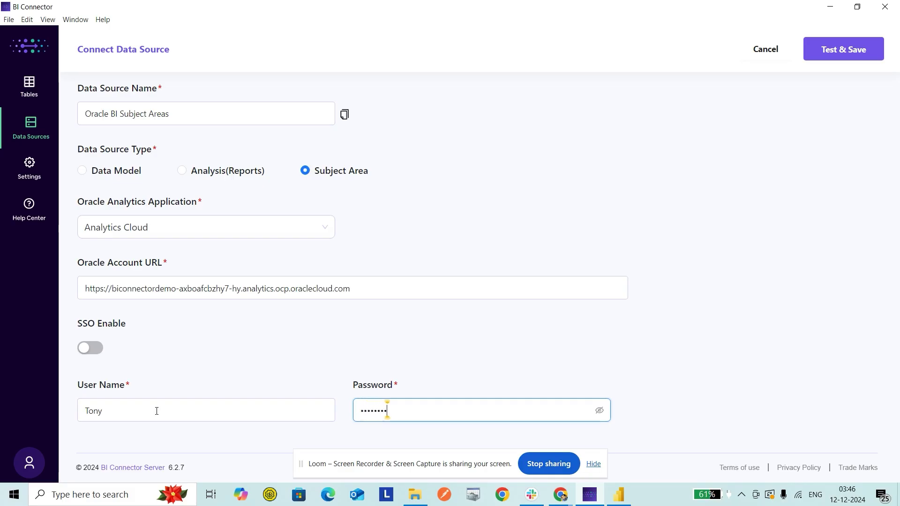
{"action": "type", "text": "********"}
{"action": "left_click", "coordinate": [821, 52]}
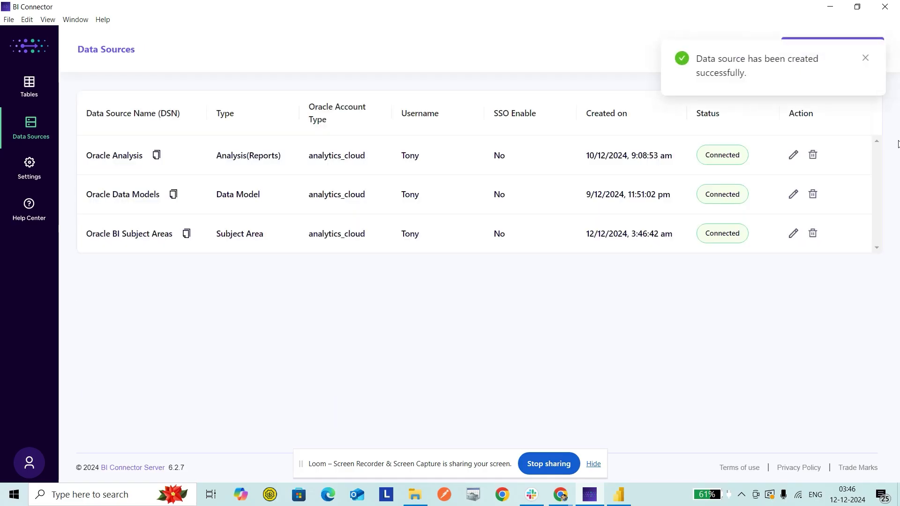
Create a table named "Business performance" from the Oracle BI Subject Areas data source and proceed to managing its subject areas
{"action": "left_click", "coordinate": [29, 85]}
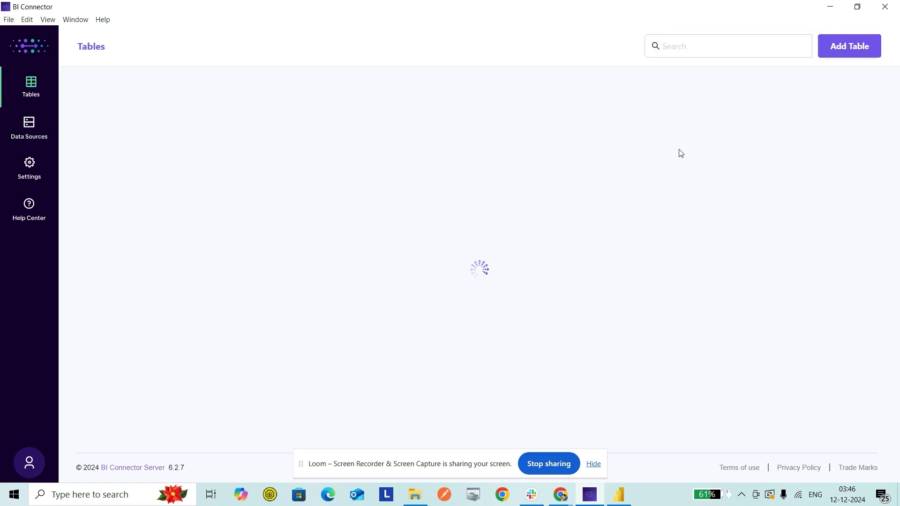
{"action": "left_click", "coordinate": [846, 51]}
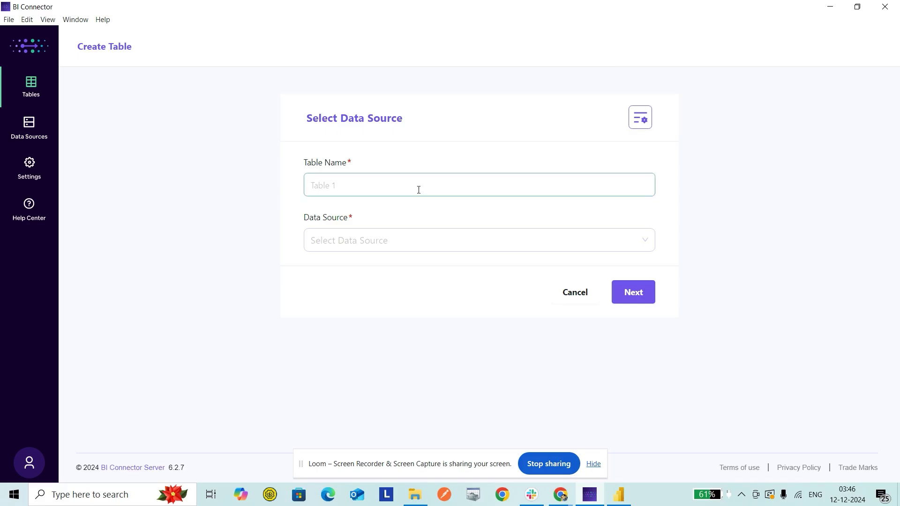
{"action": "left_click", "coordinate": [419, 190]}
{"action": "type", "text": "Busines"}
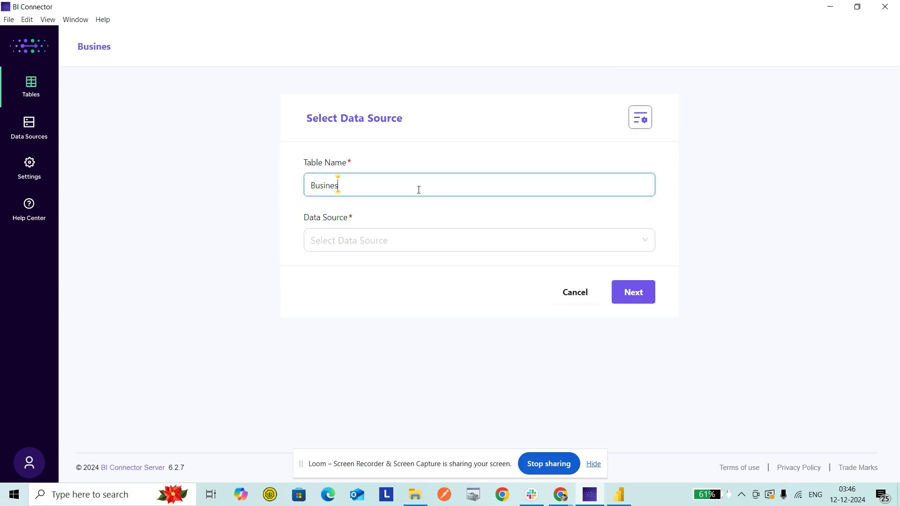
{"action": "type", "text": "s performance"}
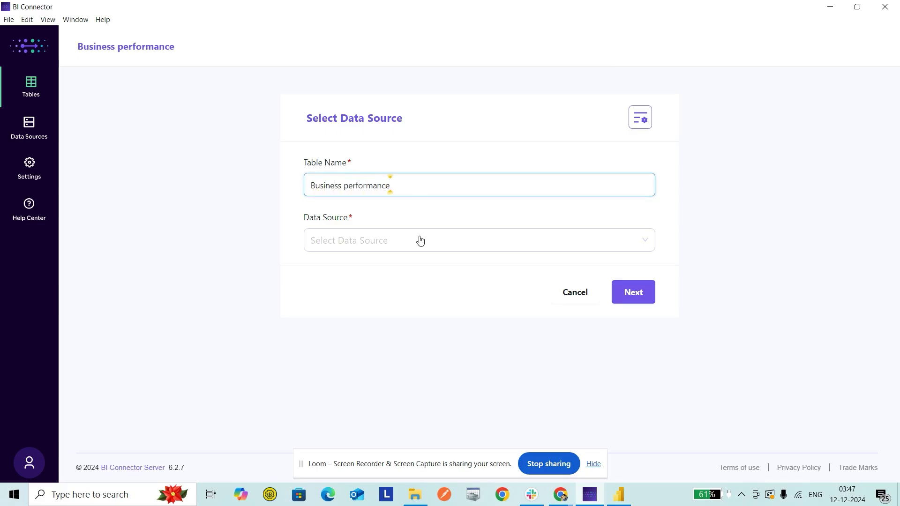
{"action": "left_click", "coordinate": [420, 240]}
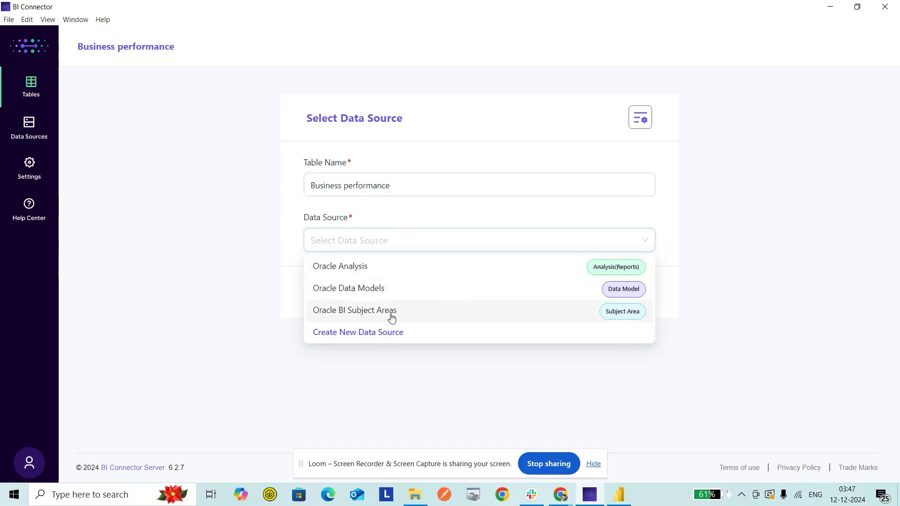
{"action": "left_click", "coordinate": [375, 311]}
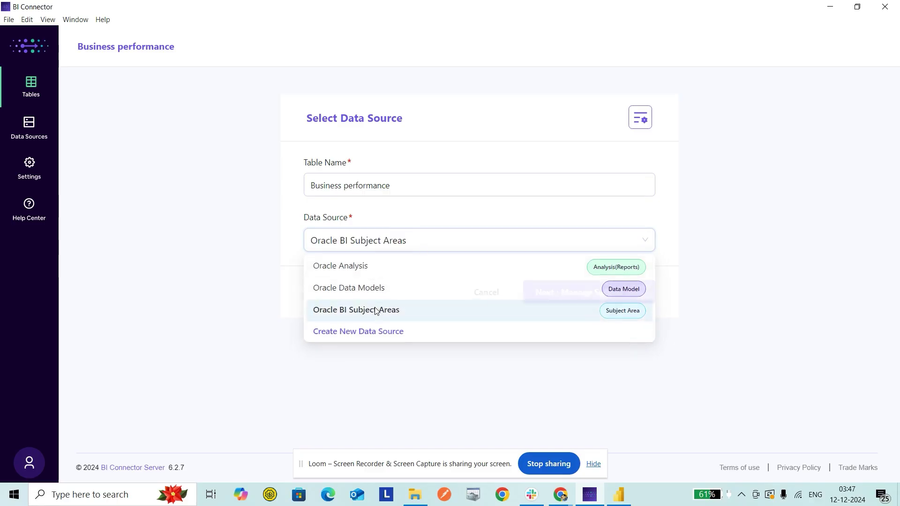
{"action": "left_click", "coordinate": [623, 292]}
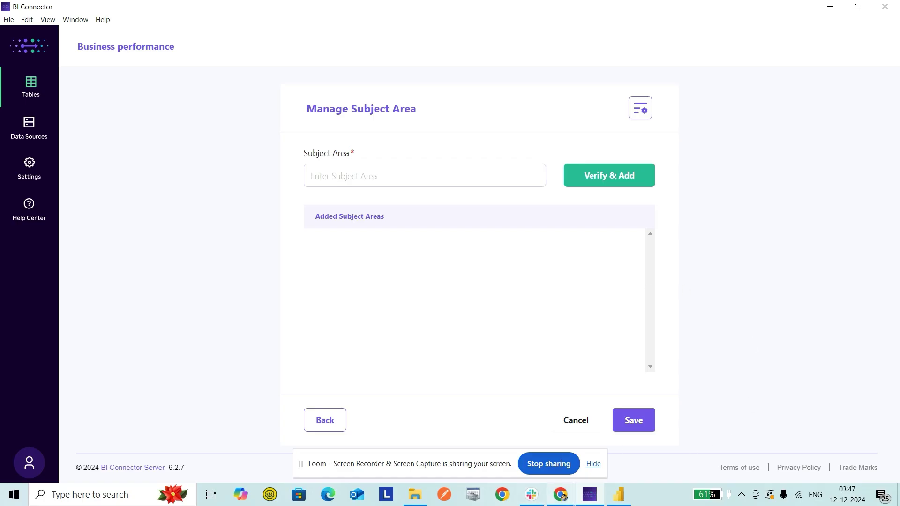
Switch to Oracle Analytics in the browser and start a new analysis to look up the available subject areas
{"action": "left_click", "coordinate": [560, 494]}
{"action": "left_click", "coordinate": [449, 436]}
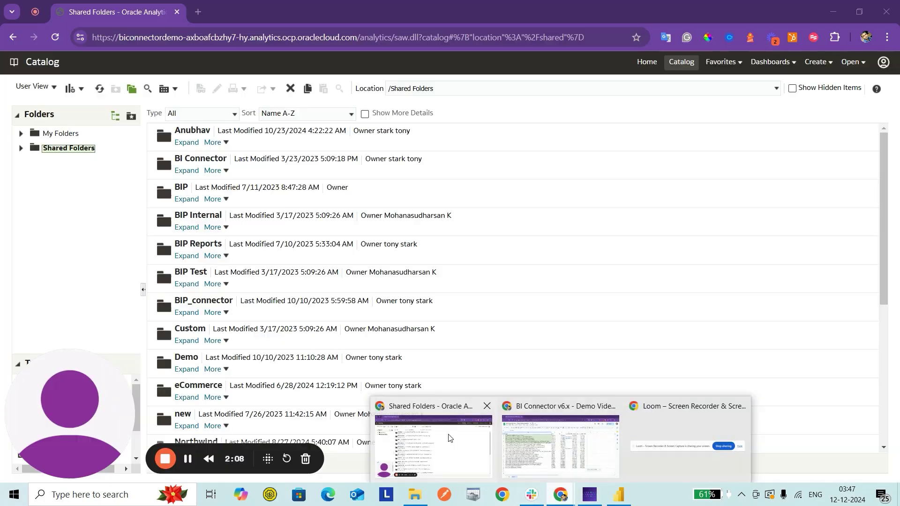
{"action": "left_click", "coordinate": [816, 62]}
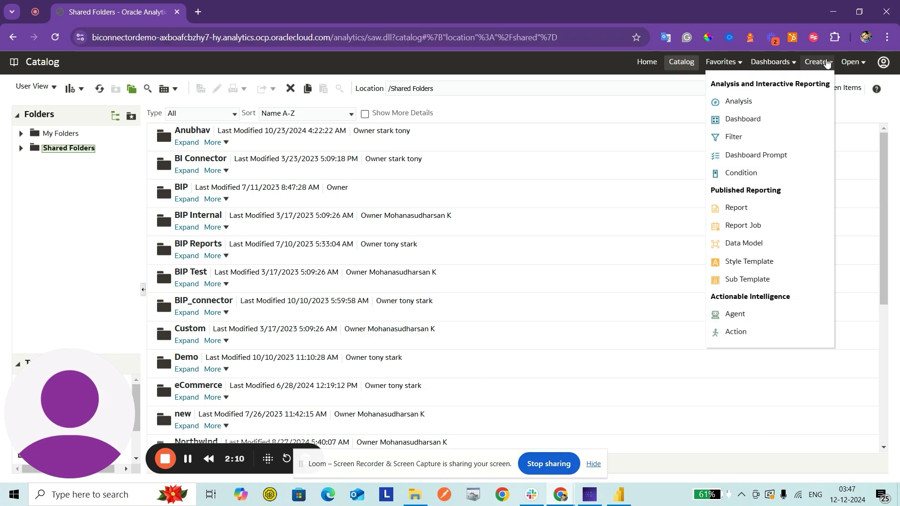
{"action": "left_click", "coordinate": [727, 104]}
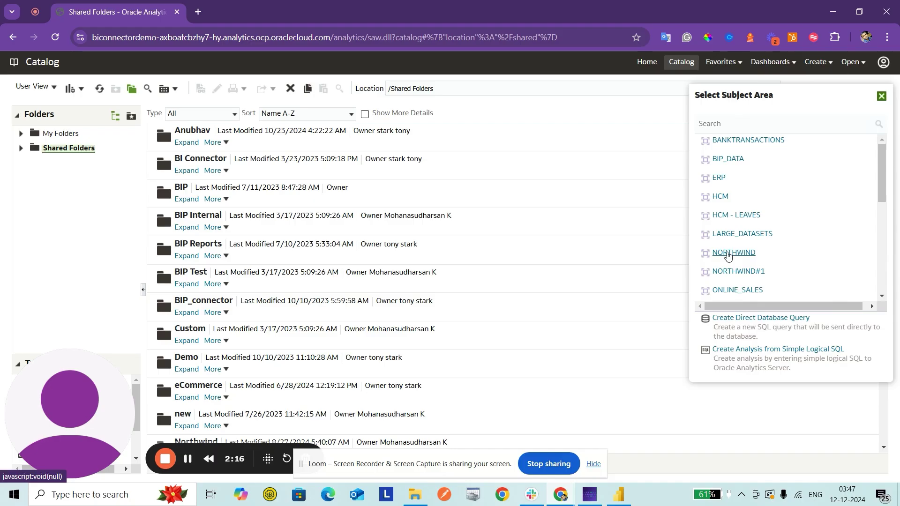
Return to BI Connector and verify and add the NORTHWIND subject area to the table
{"action": "key", "text": "alt+Tab"}
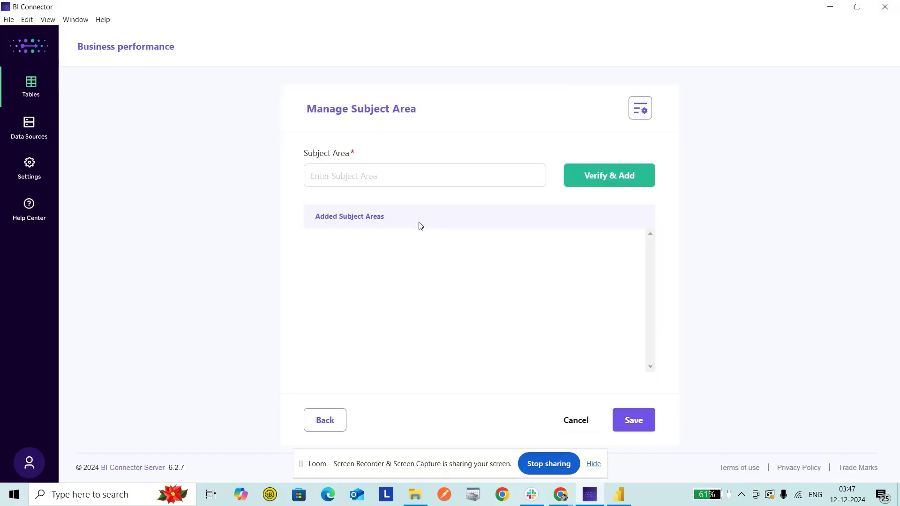
{"action": "left_click", "coordinate": [391, 181]}
{"action": "type", "text": "N"}
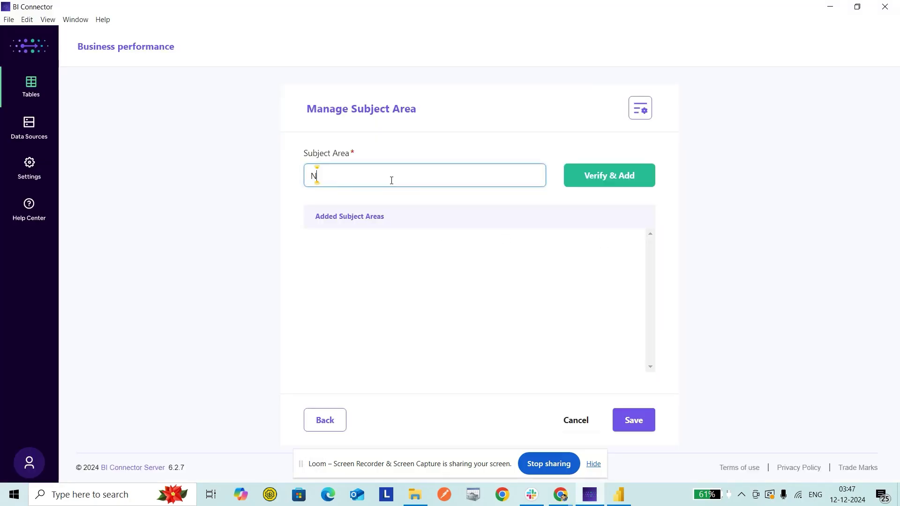
{"action": "type", "text": "ORTHWIND"}
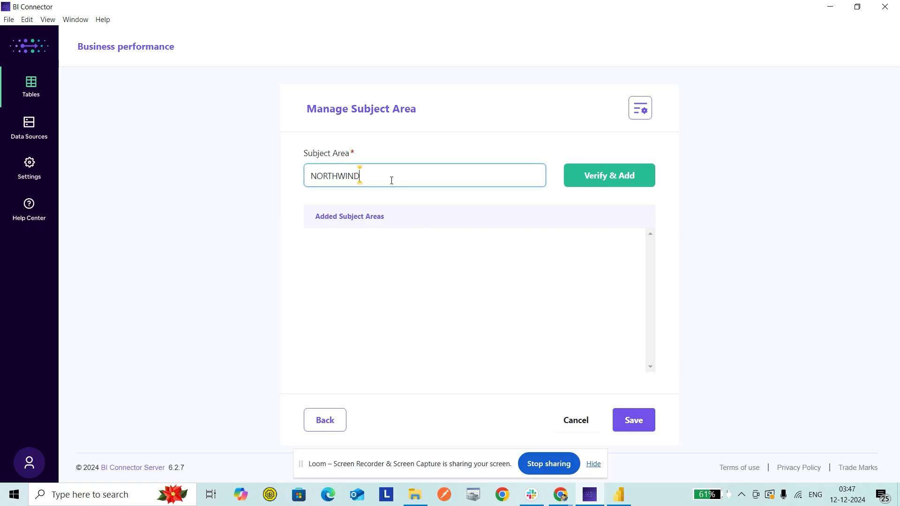
{"action": "left_click", "coordinate": [606, 181]}
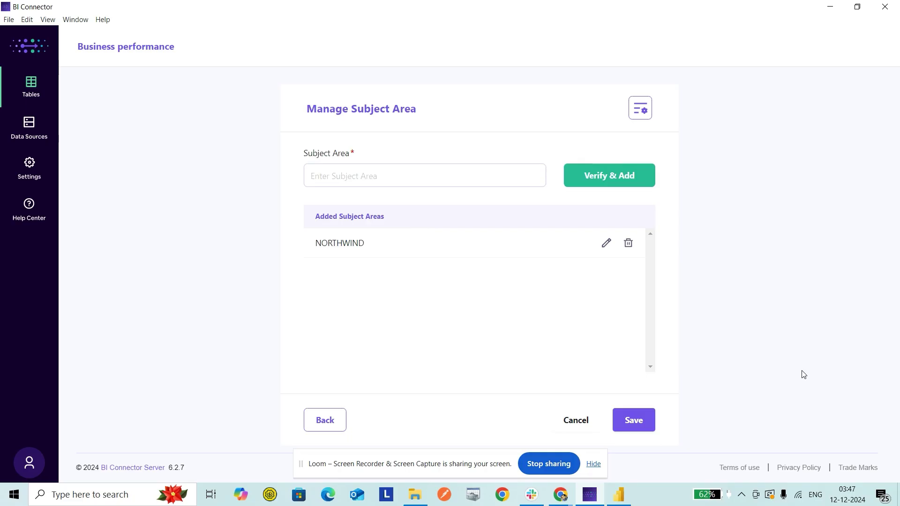
Review the subject area list in Oracle Analytics for further entries and return to BI Connector
{"action": "key", "text": "alt+Tab"}
{"action": "scroll", "coordinate": [885, 187], "scroll_direction": "down", "scroll_amount": 1}
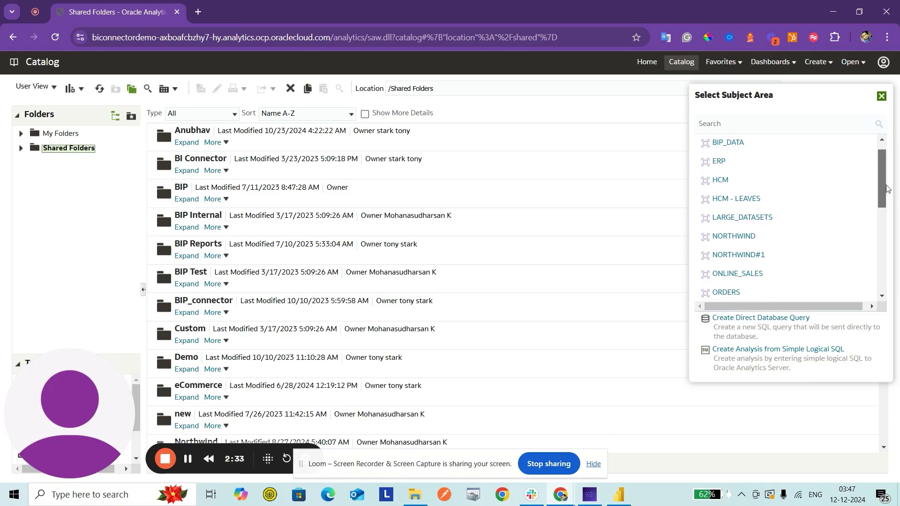
{"action": "scroll", "coordinate": [887, 188], "scroll_direction": "up", "scroll_amount": 1}
{"action": "key", "text": "alt+Tab"}
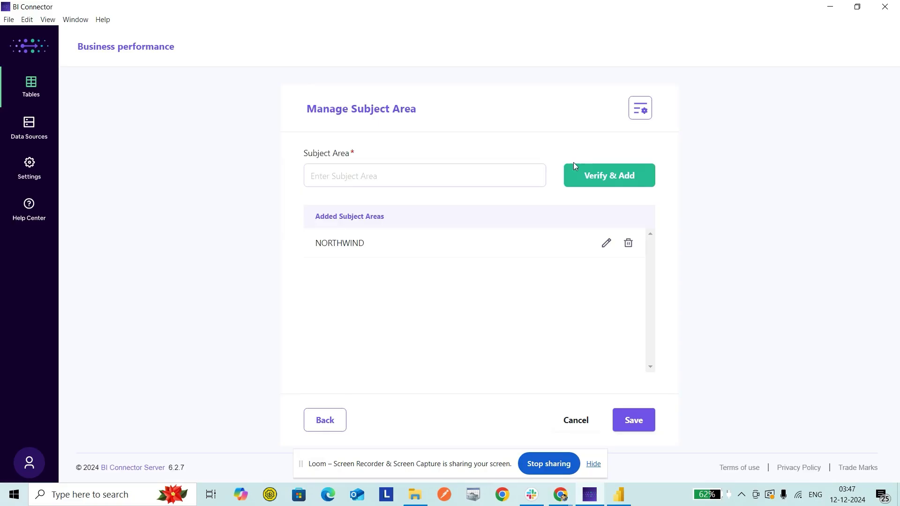
Verify and add the HCM subject area to the Business performance table and save the table
{"action": "left_click", "coordinate": [474, 181]}
{"action": "type", "text": "HCM"}
{"action": "key", "text": "Return"}
{"action": "left_click", "coordinate": [639, 418]}
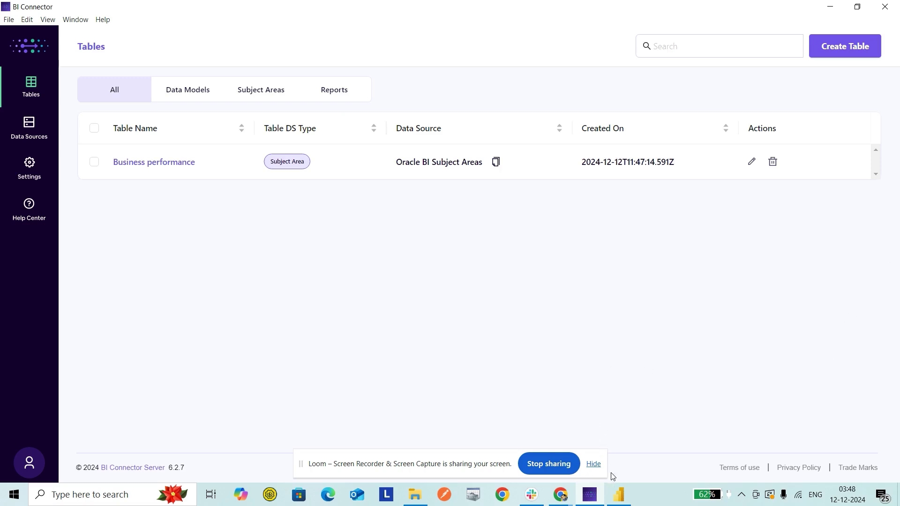
Switch to Power BI Desktop, find the BI Connector data source and start connecting to it
{"action": "left_click", "coordinate": [618, 493]}
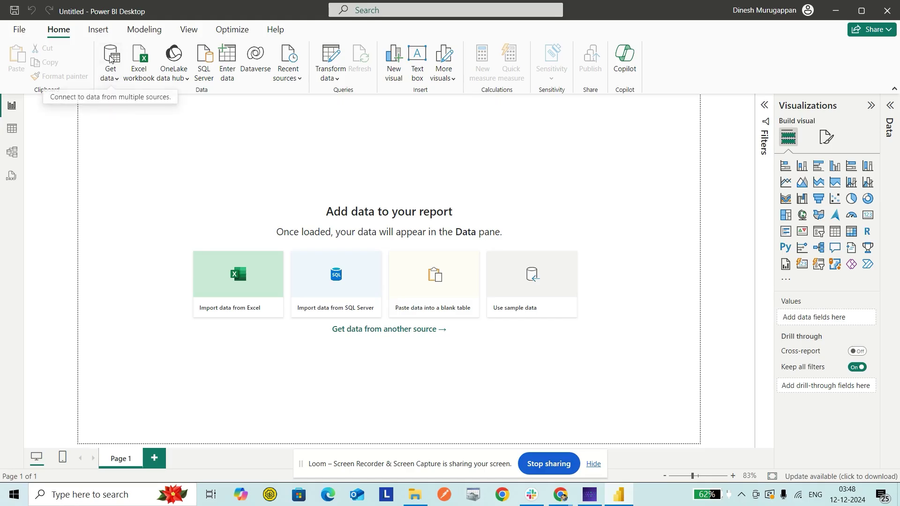
{"action": "left_click", "coordinate": [109, 57]}
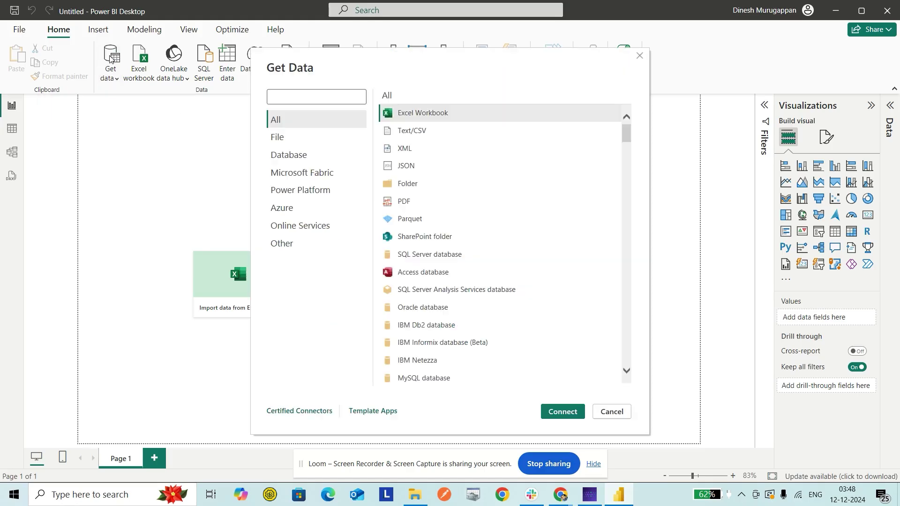
{"action": "type", "text": "BI Connector"}
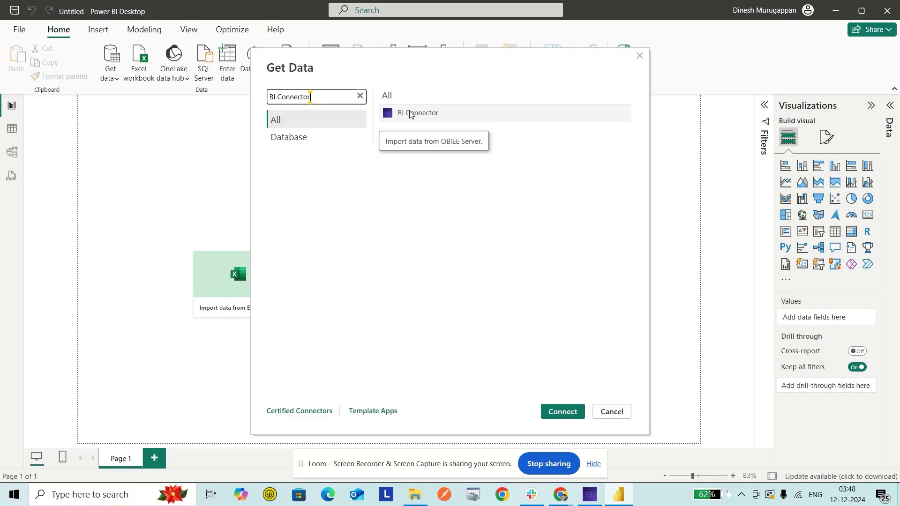
{"action": "left_click", "coordinate": [410, 114]}
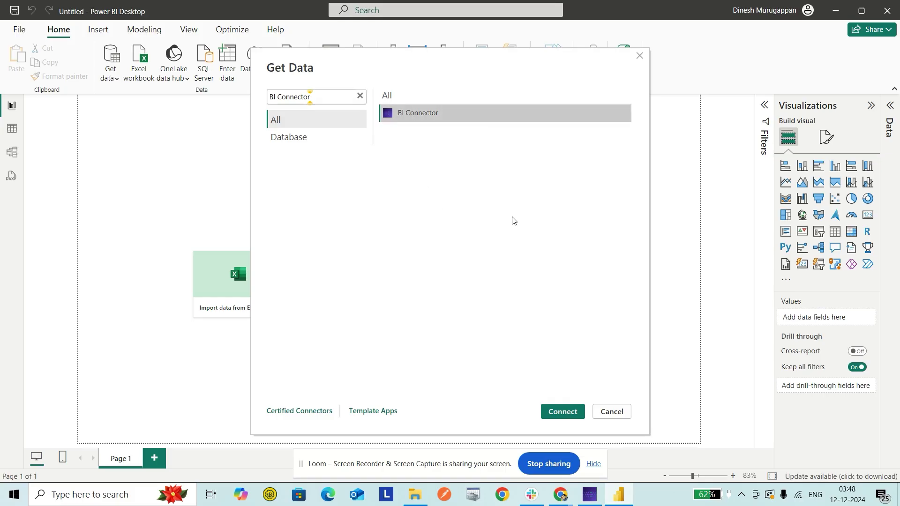
{"action": "left_click", "coordinate": [566, 417]}
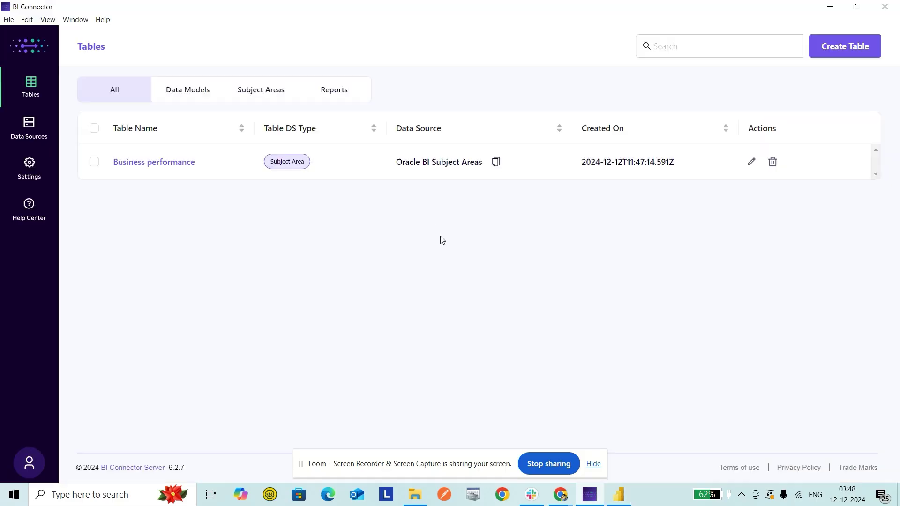
Copy the data source name Oracle BI Subject Areas from BI Connector into Power BI's DSN prompt and confirm with DirectQuery connectivity
{"action": "left_click", "coordinate": [362, 216]}
{"action": "key", "text": "alt+Tab"}
{"action": "left_click", "coordinate": [496, 162]}
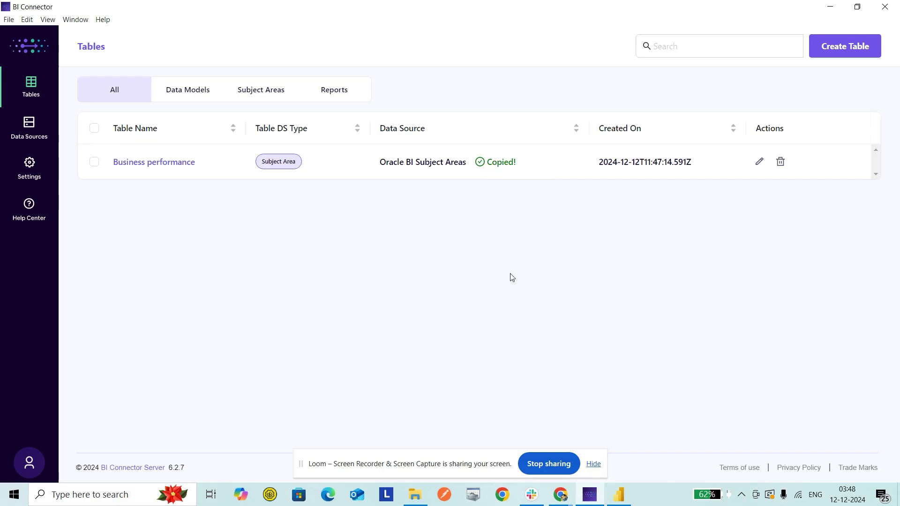
{"action": "key", "text": "alt+Tab"}
{"action": "left_click", "coordinate": [356, 218]}
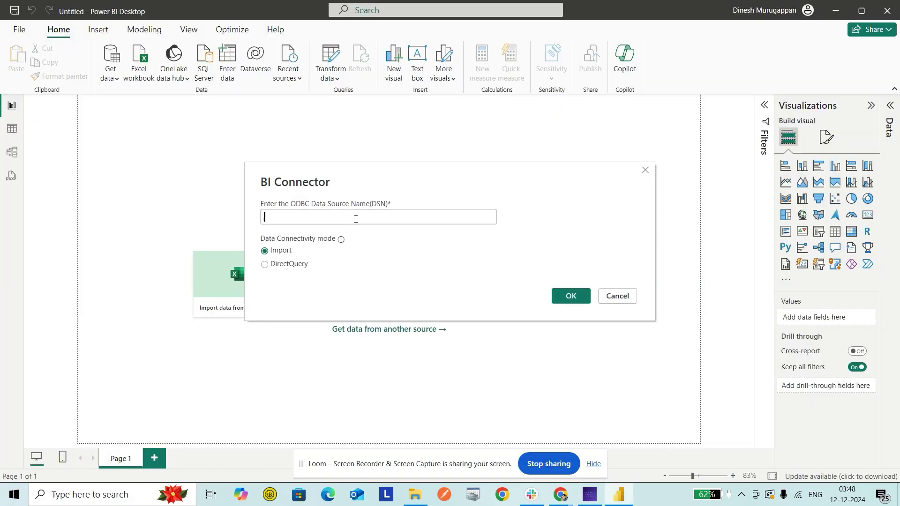
{"action": "key", "text": "ctrl+v"}
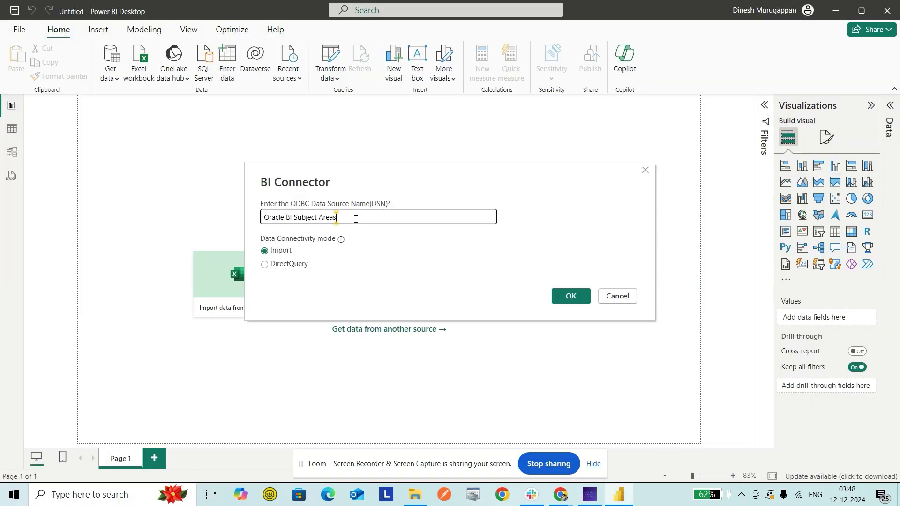
{"action": "left_click", "coordinate": [278, 266]}
{"action": "left_click", "coordinate": [565, 295]}
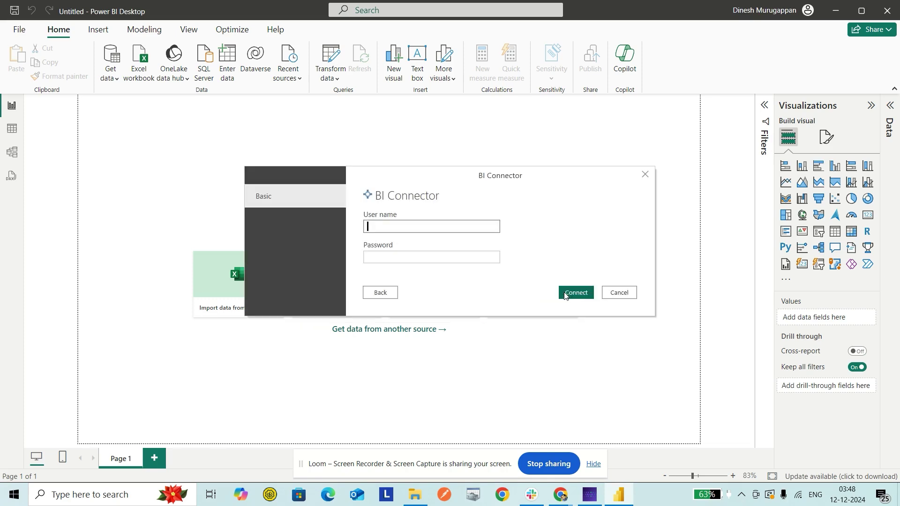
Enter the account user name and password for BI Connector and connect to the data source
{"action": "type", "text": "Tony"}
{"action": "key", "text": "Tab"}
{"action": "type", "text": "•"}
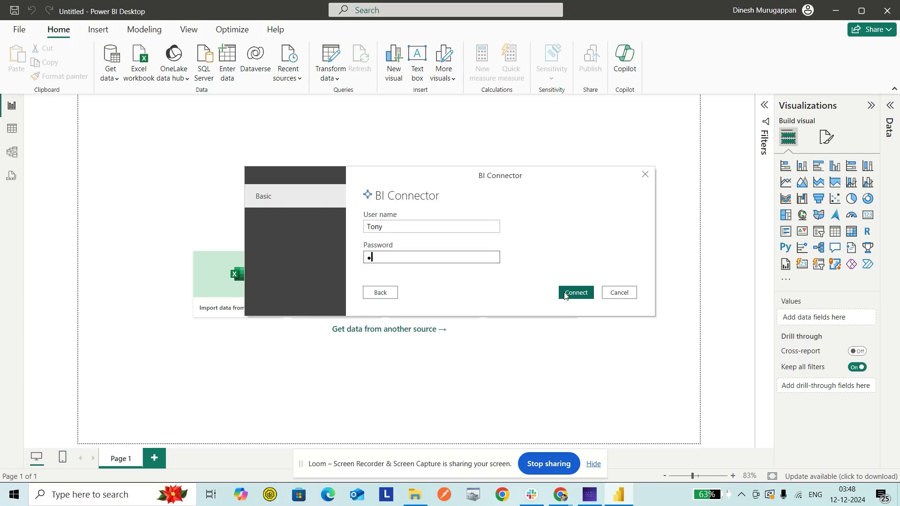
{"action": "type", "text": "•••••••••••••••"}
{"action": "left_click", "coordinate": [579, 294]}
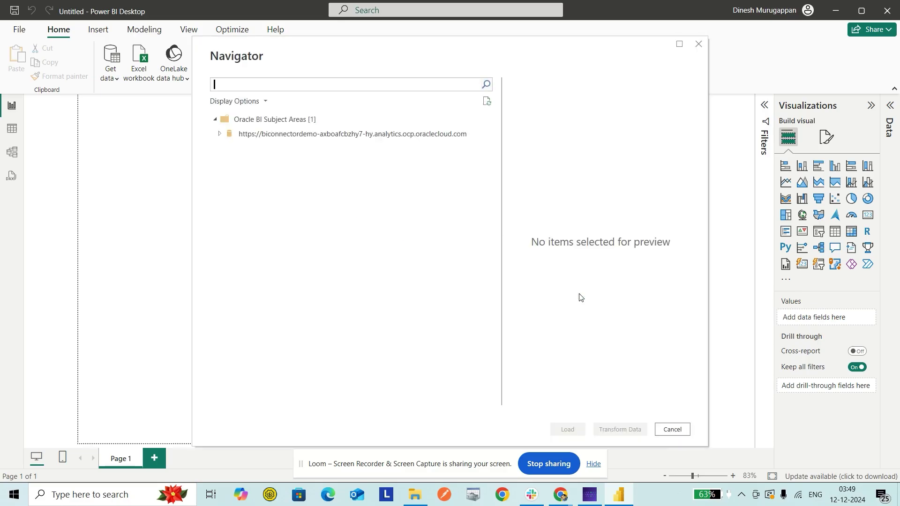
Load the ORDERDETAILS and CUSTOMERS tables from the NORTHWIND subject area
{"action": "left_click", "coordinate": [219, 134]}
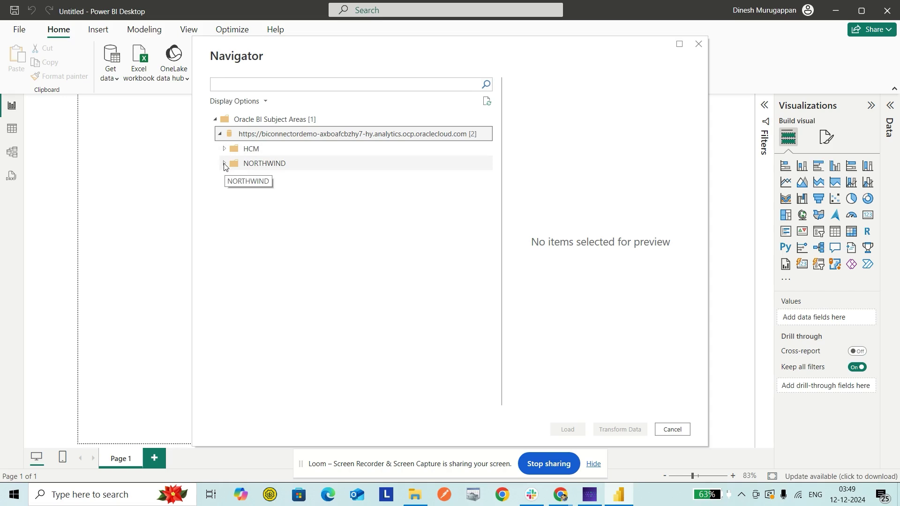
{"action": "left_click", "coordinate": [224, 164]}
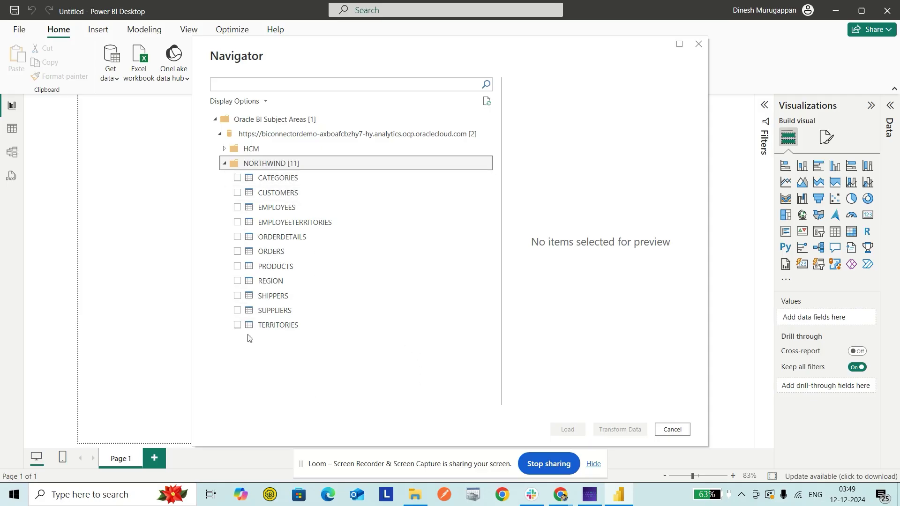
{"action": "left_click", "coordinate": [237, 238]}
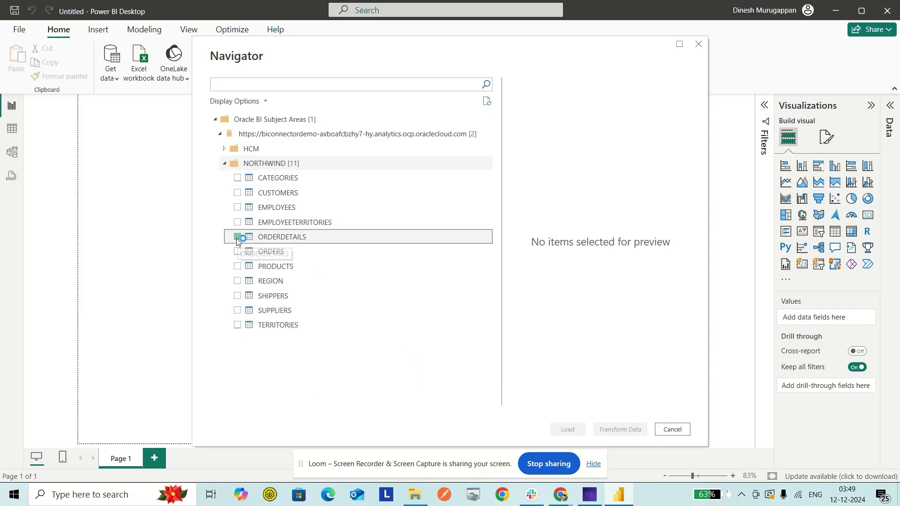
{"action": "left_click", "coordinate": [238, 193]}
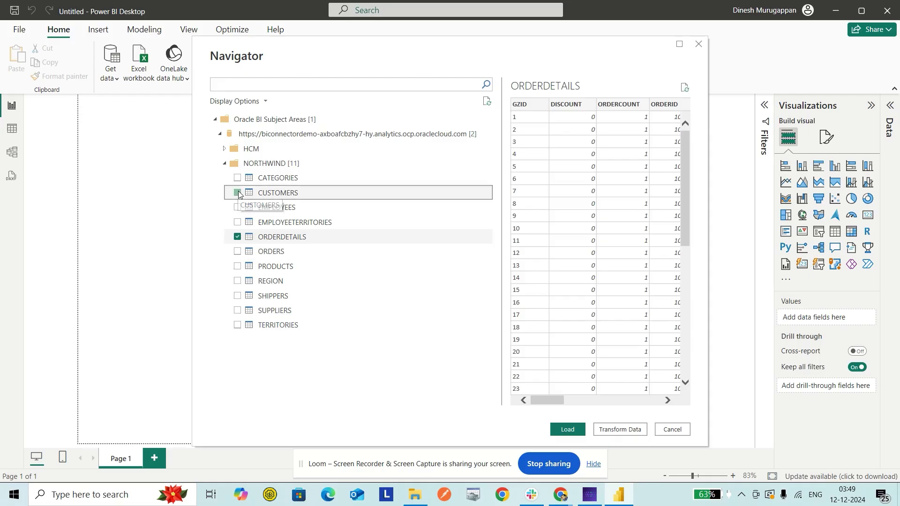
{"action": "left_click", "coordinate": [566, 428]}
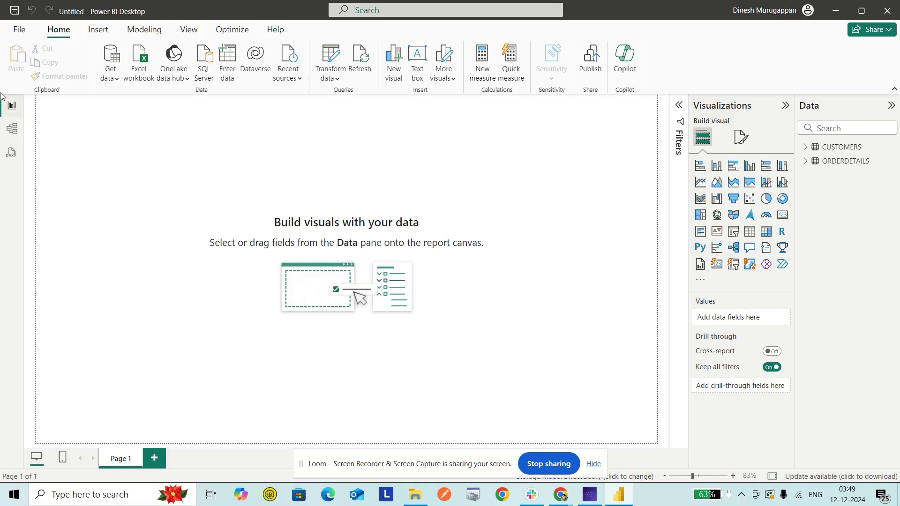
Create an active many-to-one relationship in the data model from ORDERDETAILS GZID to CUSTOMERS GZID
{"action": "left_click", "coordinate": [14, 130]}
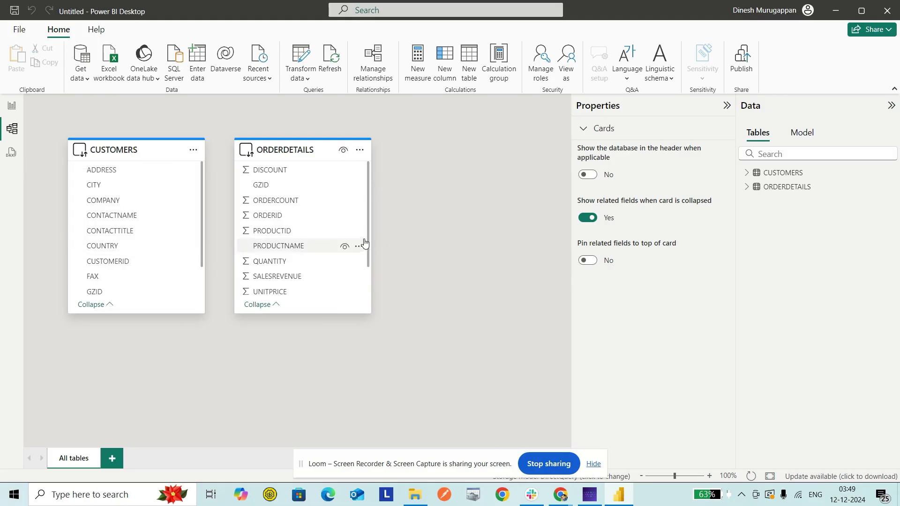
{"action": "left_click_drag", "start_coordinate": [369, 235], "coordinate": [370, 201]}
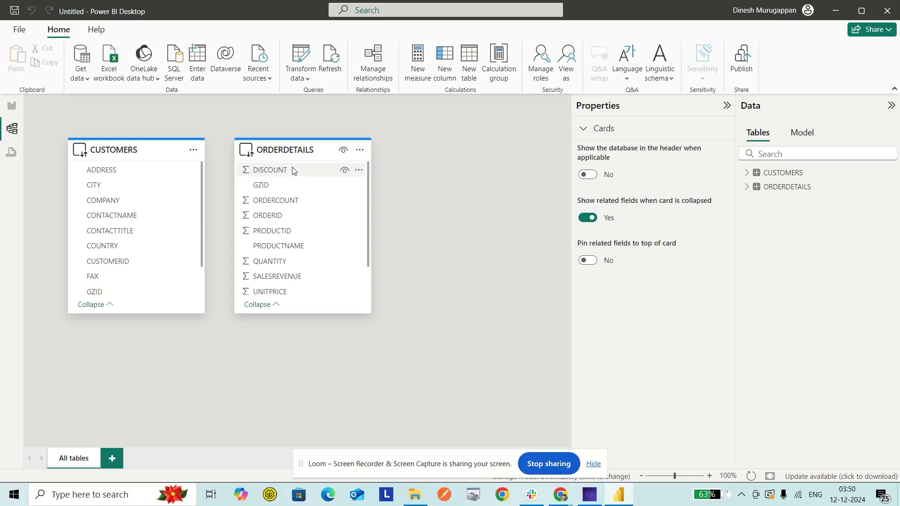
{"action": "left_click_drag", "start_coordinate": [285, 185], "coordinate": [126, 258]}
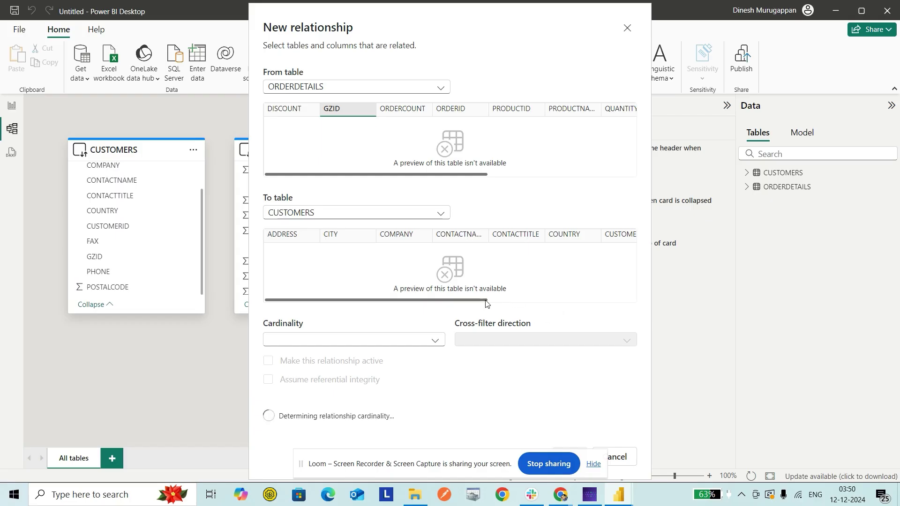
{"action": "left_click_drag", "start_coordinate": [484, 302], "coordinate": [592, 295]}
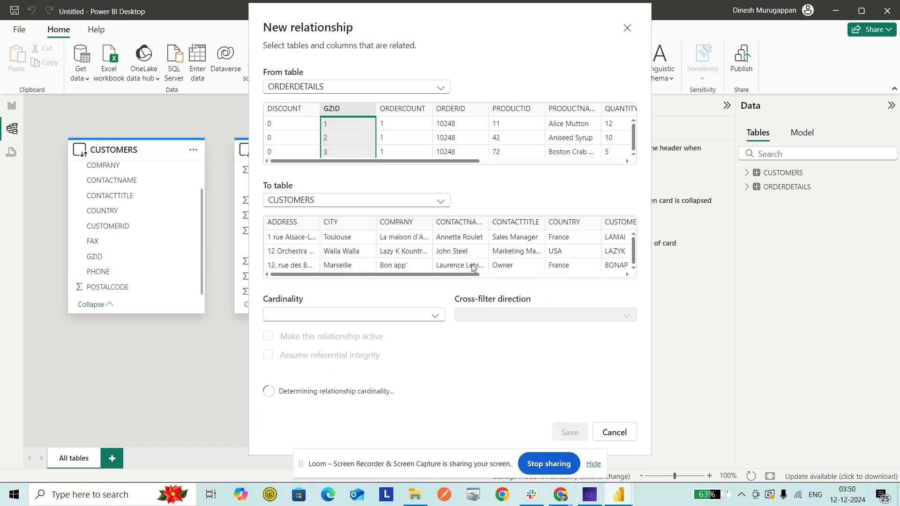
{"action": "left_click", "coordinate": [433, 320]}
{"action": "left_click", "coordinate": [403, 331]}
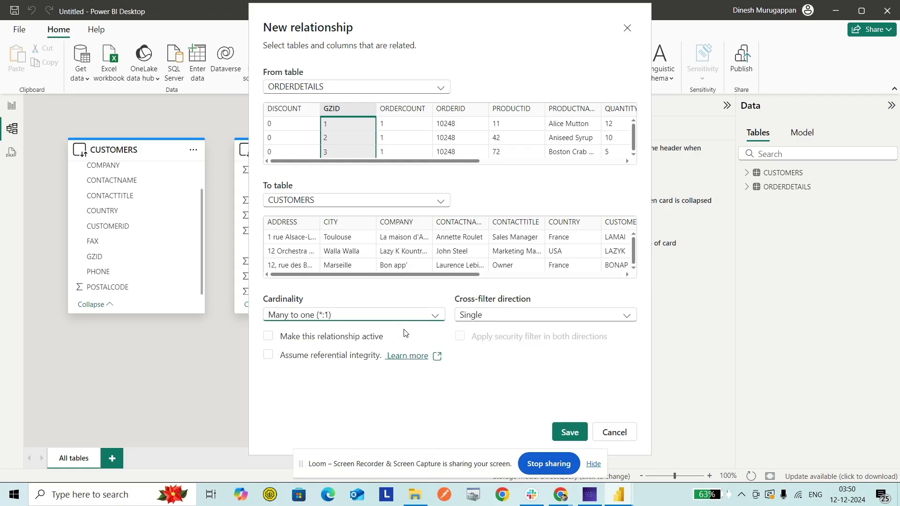
{"action": "left_click", "coordinate": [268, 337]}
{"action": "left_click", "coordinate": [564, 431]}
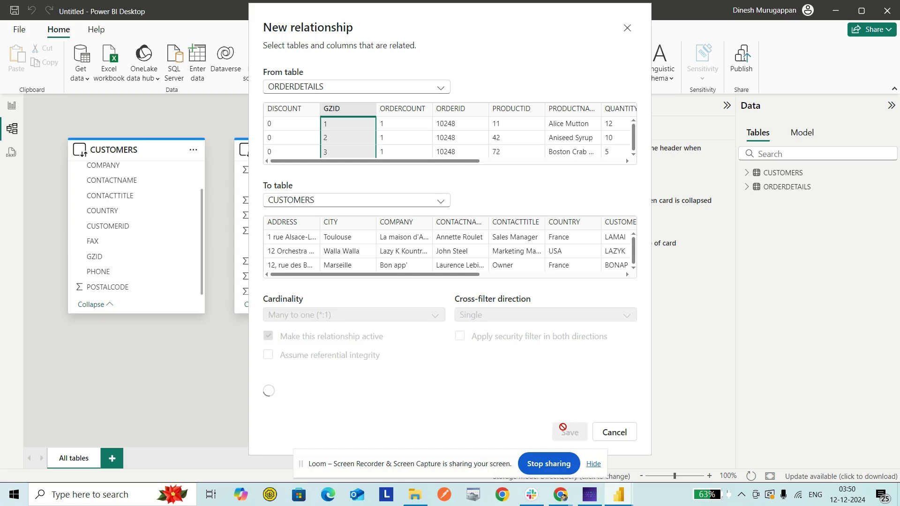
Add a table visual to the report page with COUNTRY from CUSTOMERS and QUANTITY from ORDERDETAILS
{"action": "left_click", "coordinate": [17, 108]}
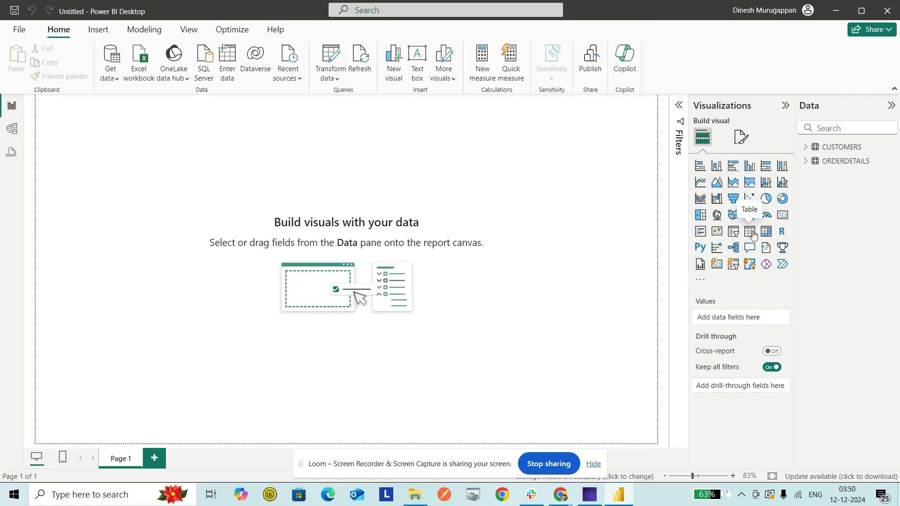
{"action": "left_click", "coordinate": [806, 148]}
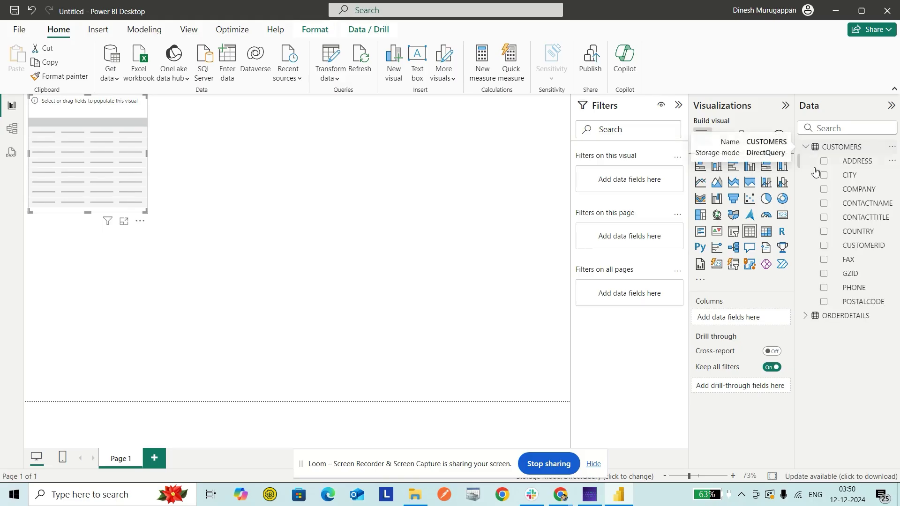
{"action": "left_click", "coordinate": [824, 232]}
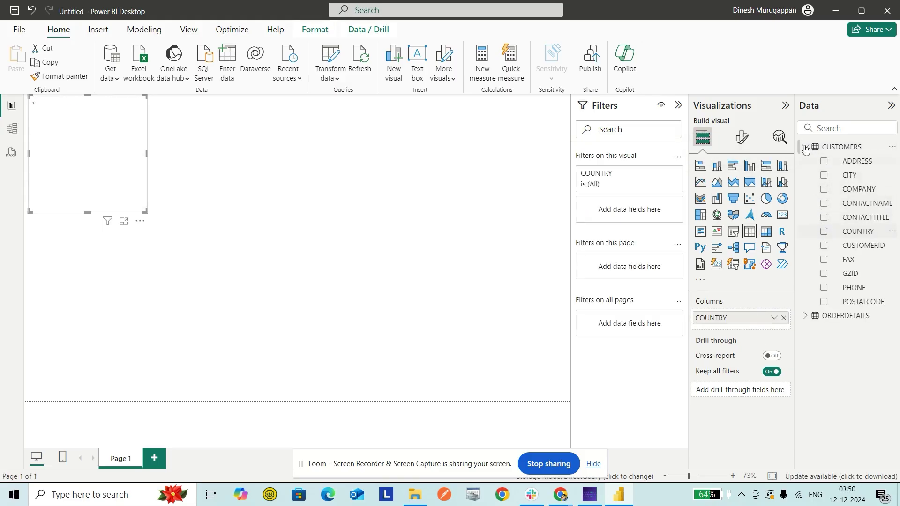
{"action": "left_click", "coordinate": [806, 147]}
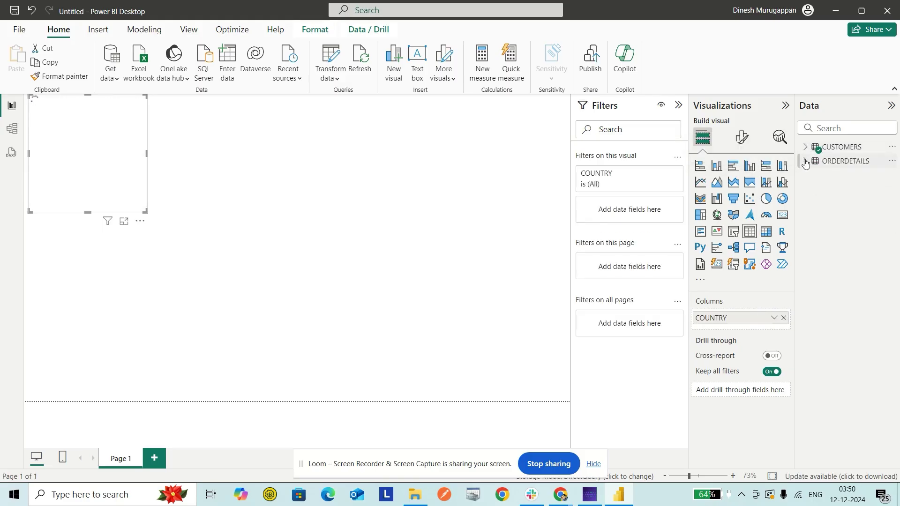
{"action": "left_click", "coordinate": [806, 161]}
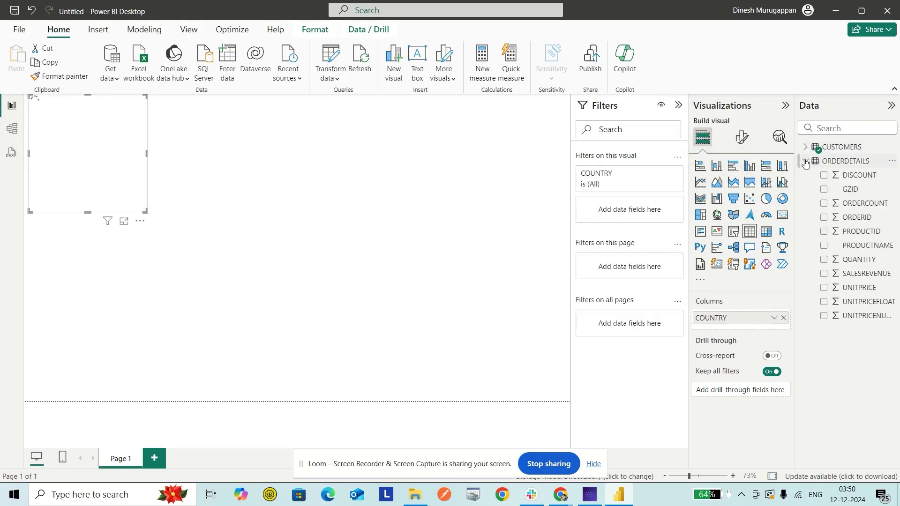
{"action": "left_click", "coordinate": [823, 261]}
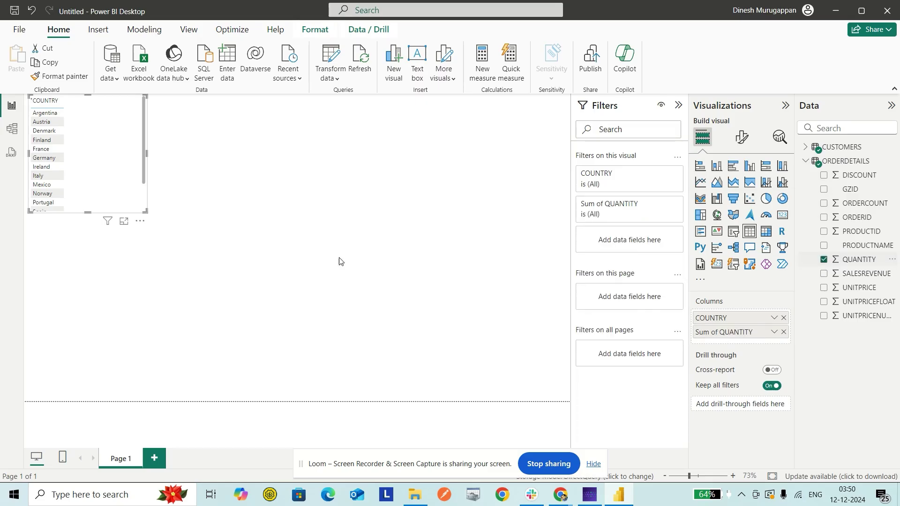
Convert the table visual to a clustered bar chart and extend its height down almost to the page's bottom edge
{"action": "left_click", "coordinate": [734, 167]}
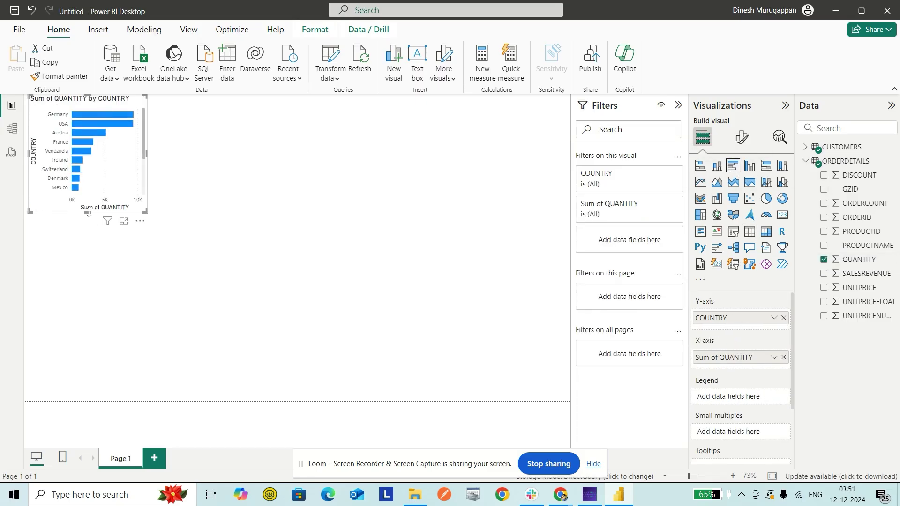
{"action": "left_click_drag", "start_coordinate": [88, 212], "coordinate": [89, 393]}
{"action": "left_click", "coordinate": [236, 346]}
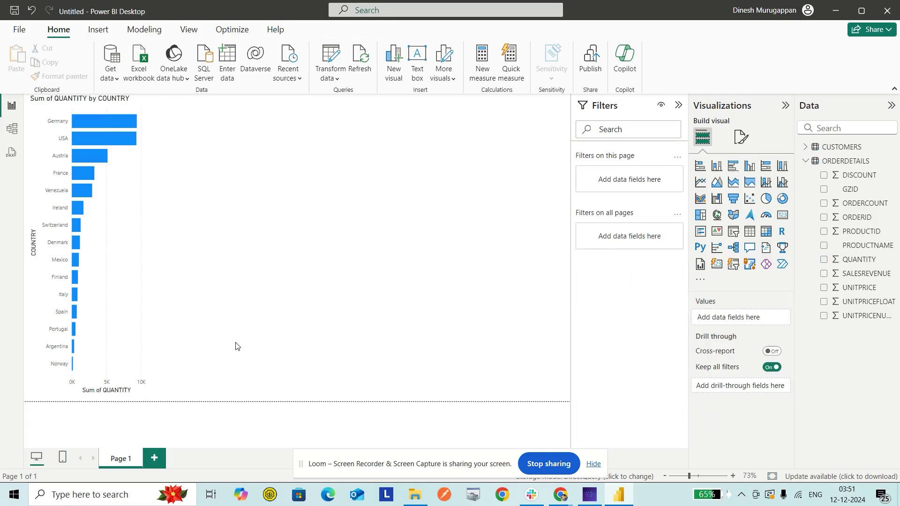